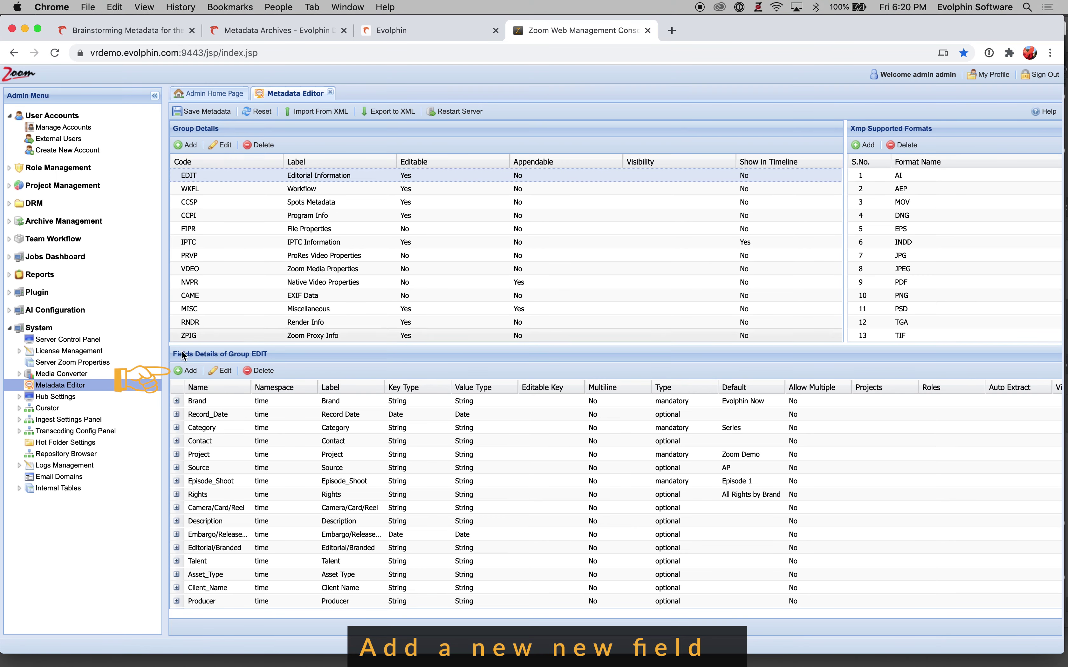
Add a new EDIT field named StatusInfo, removing the space, and label it 'Status Info'.
left_click(188, 371)
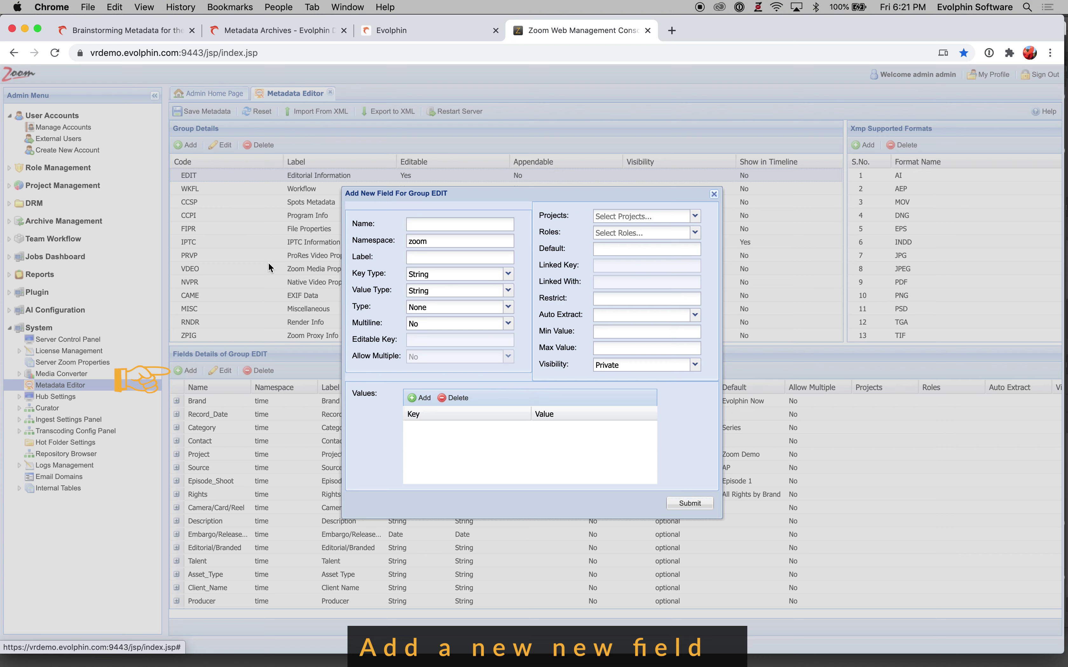
left_click(450, 225)
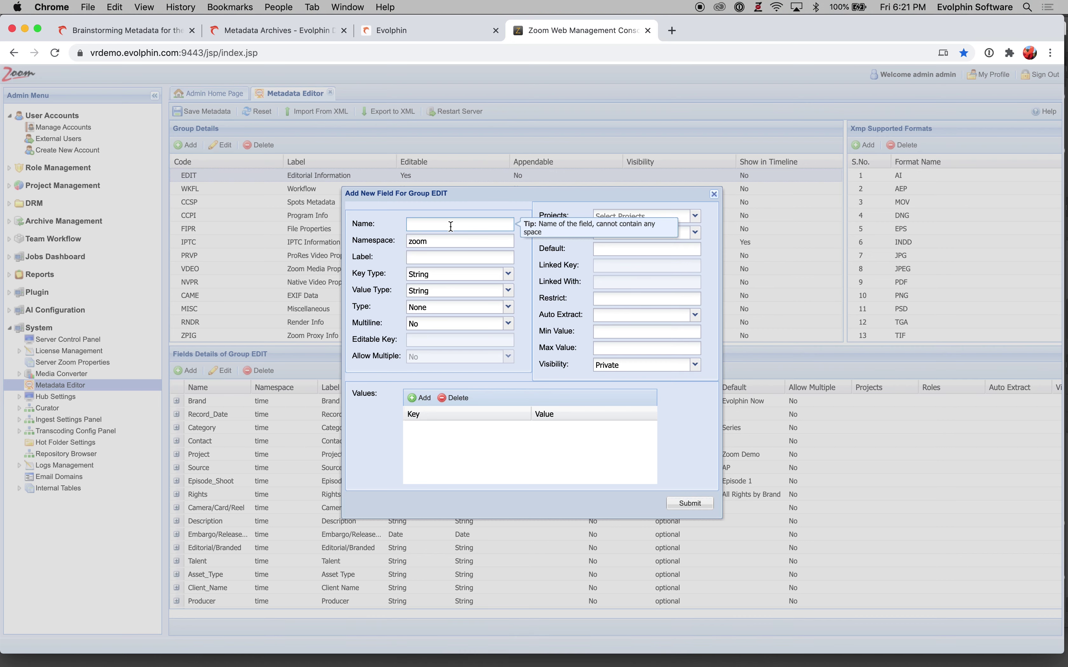
type("Status")
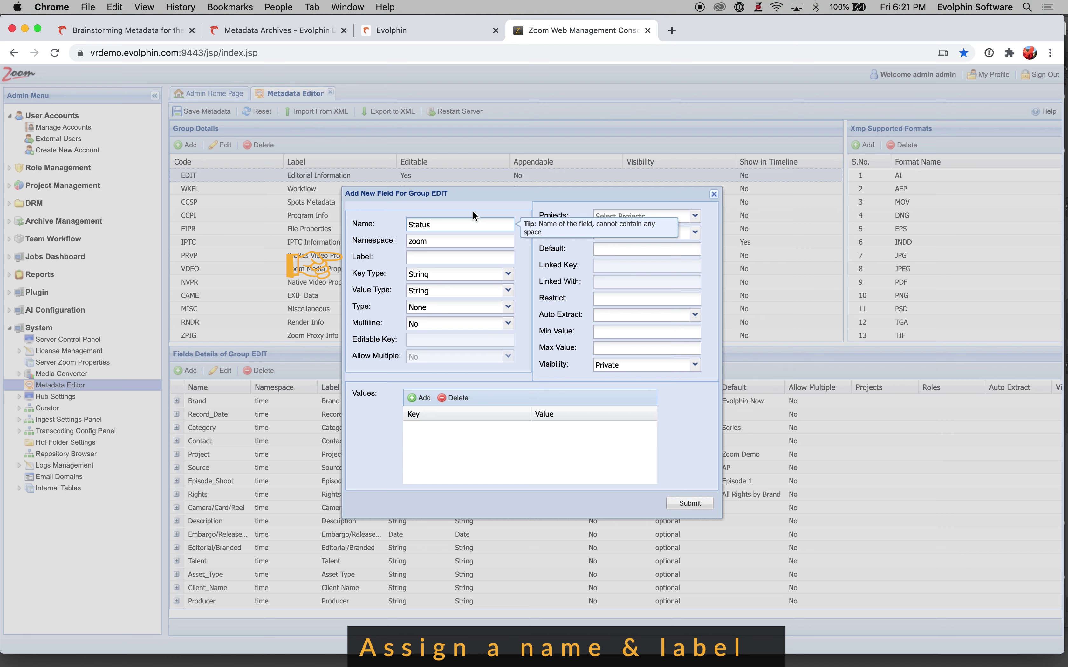
type(" Info")
key("Left")
key("Left")
key("Left")
key("Left")
key("BackSpace")
key("Tab")
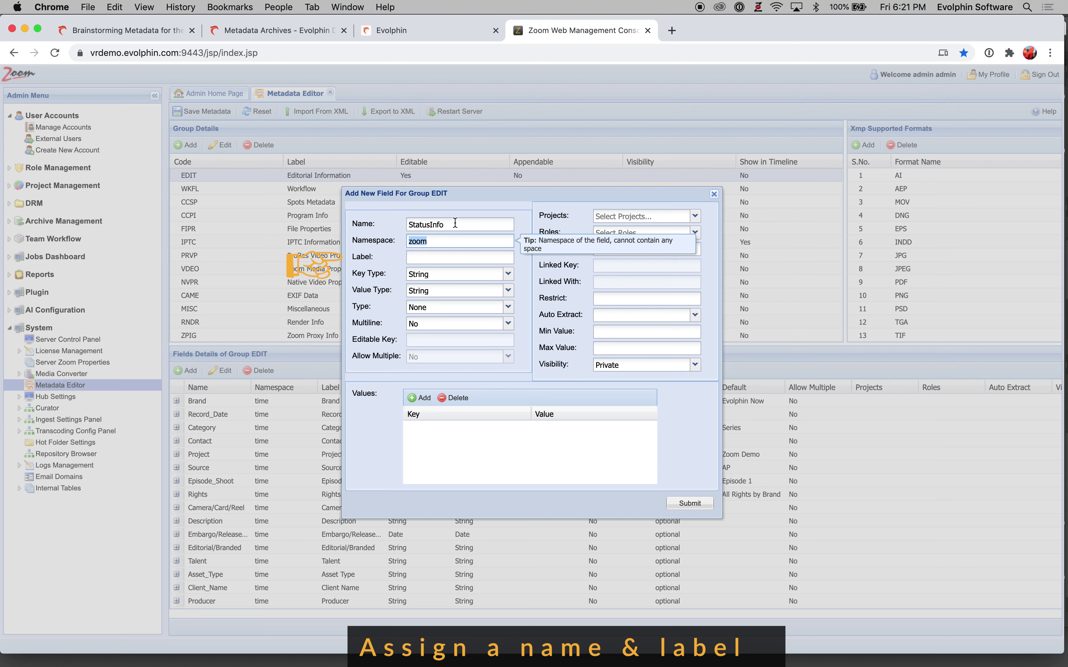
left_click(448, 259)
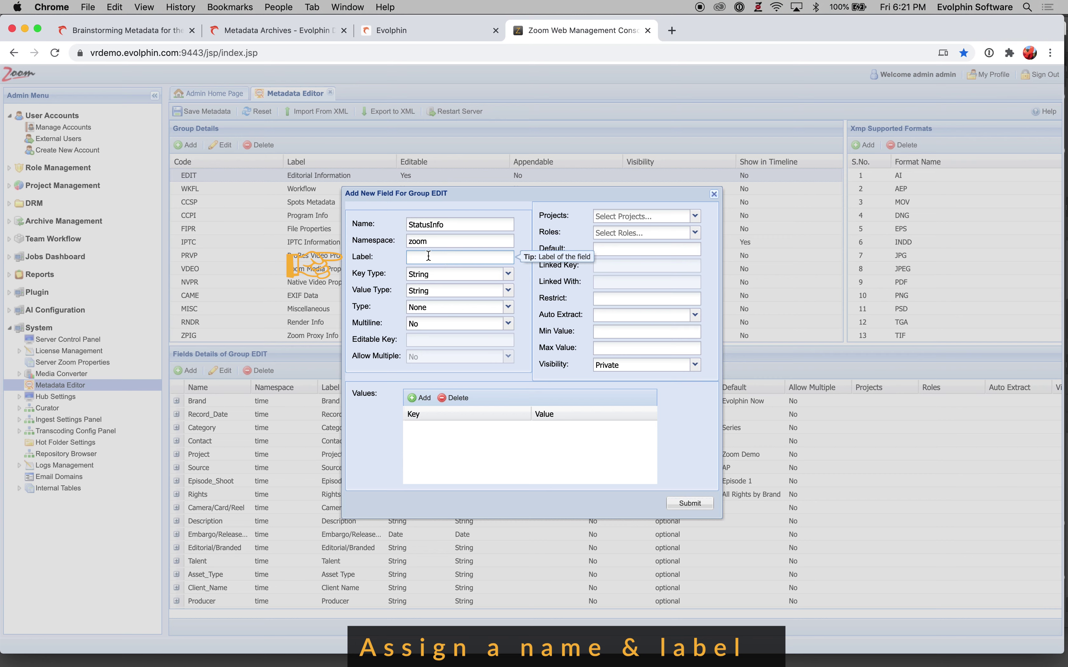
type("Status Info")
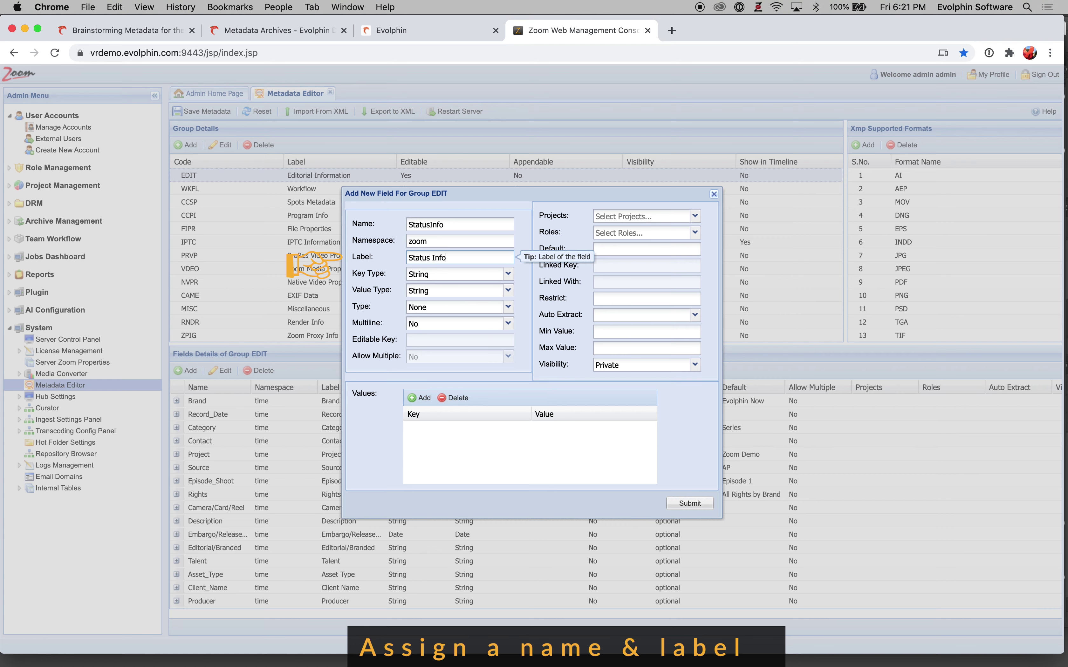
left_click(508, 290)
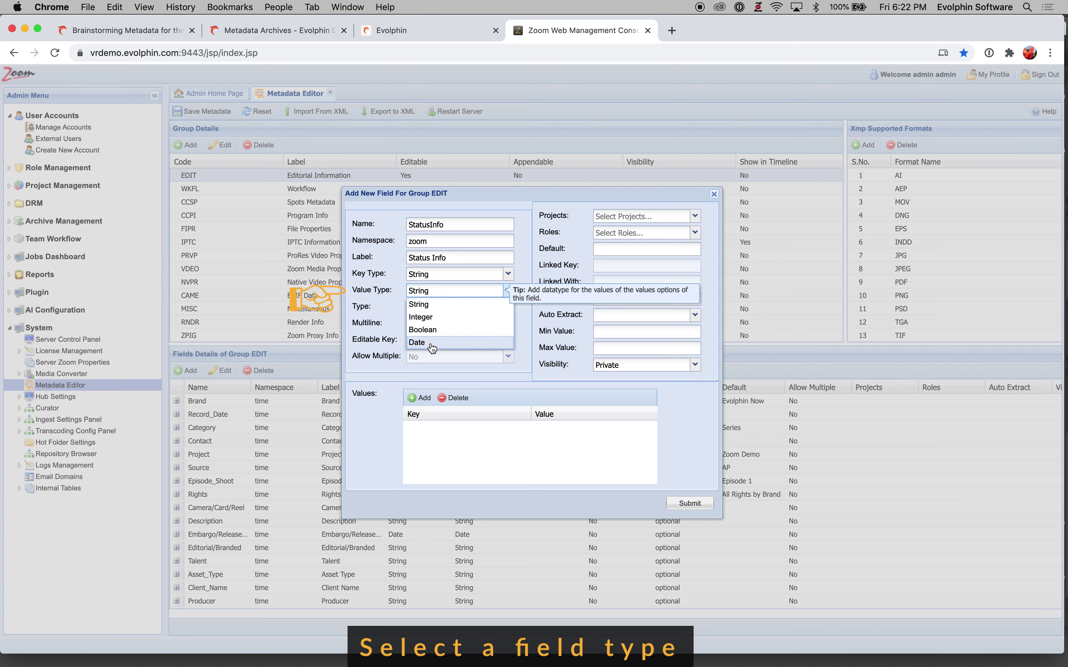
left_click(408, 306)
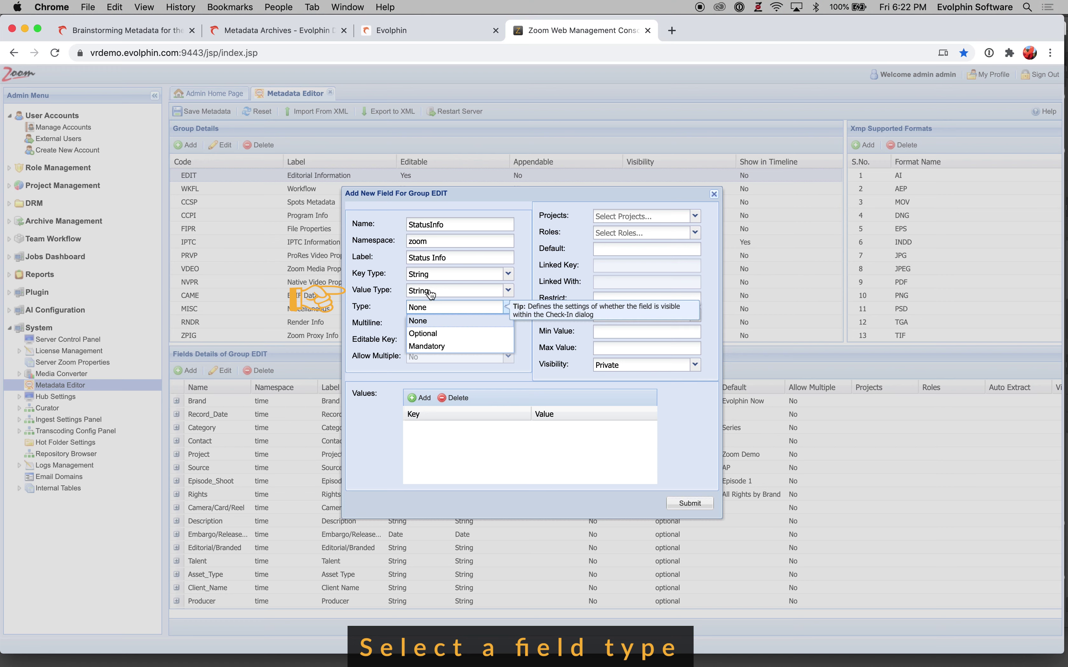
left_click(403, 291)
left_click(382, 315)
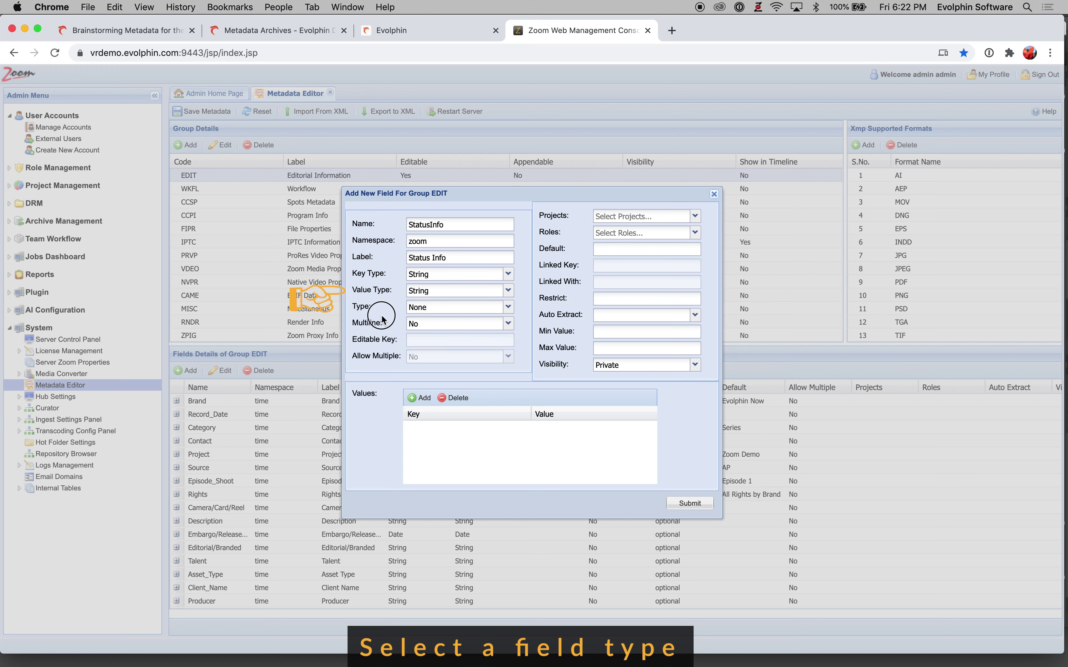
left_click(508, 310)
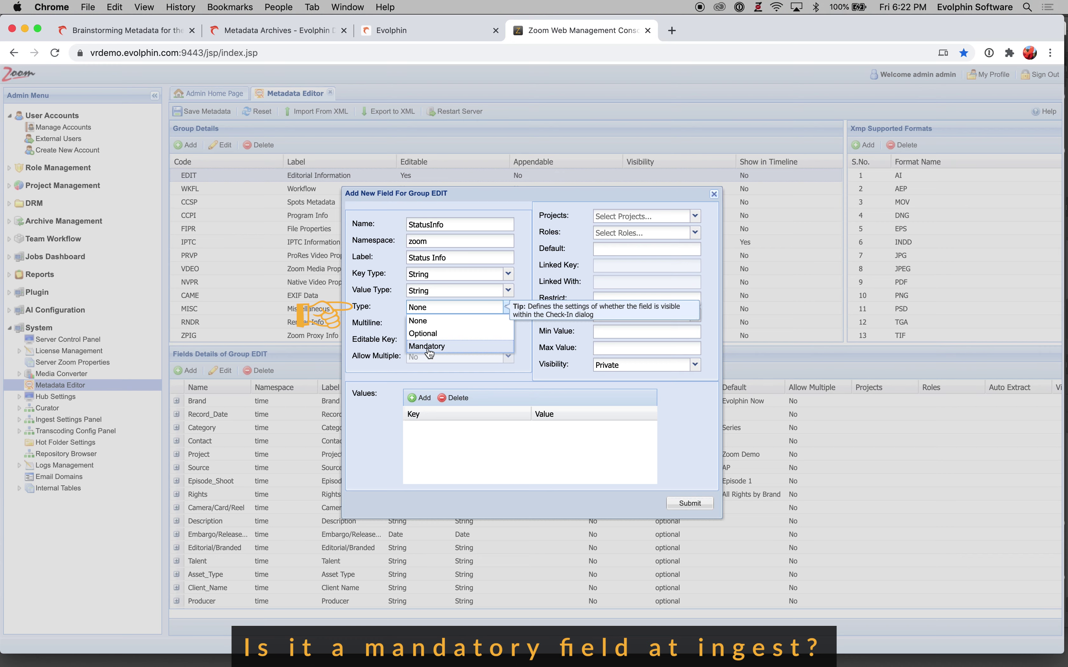
left_click(382, 323)
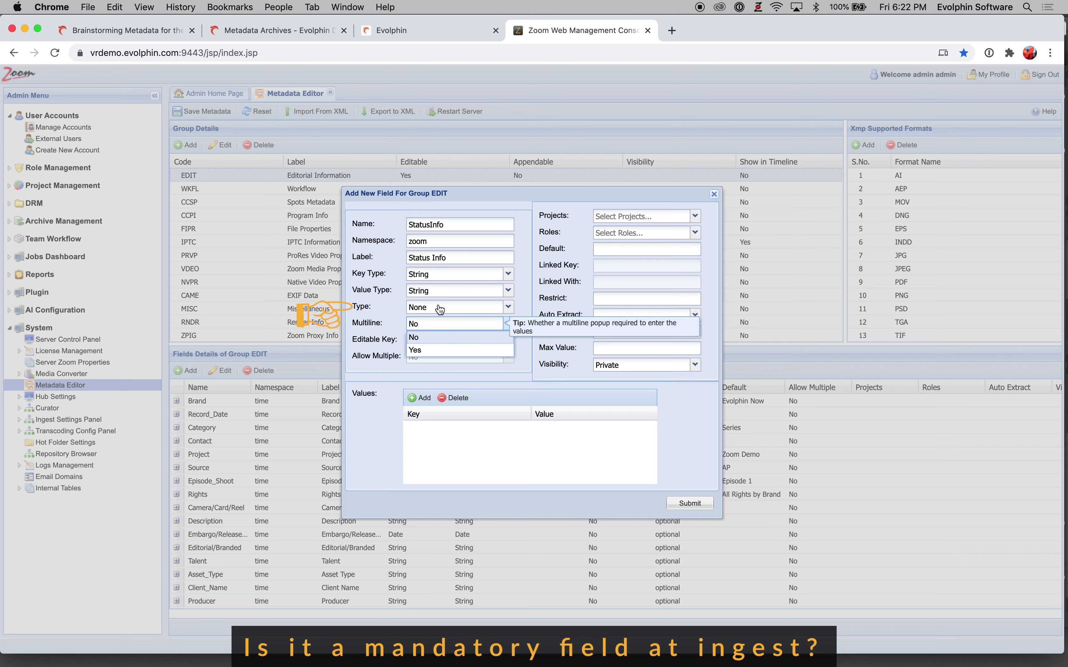
left_click(439, 310)
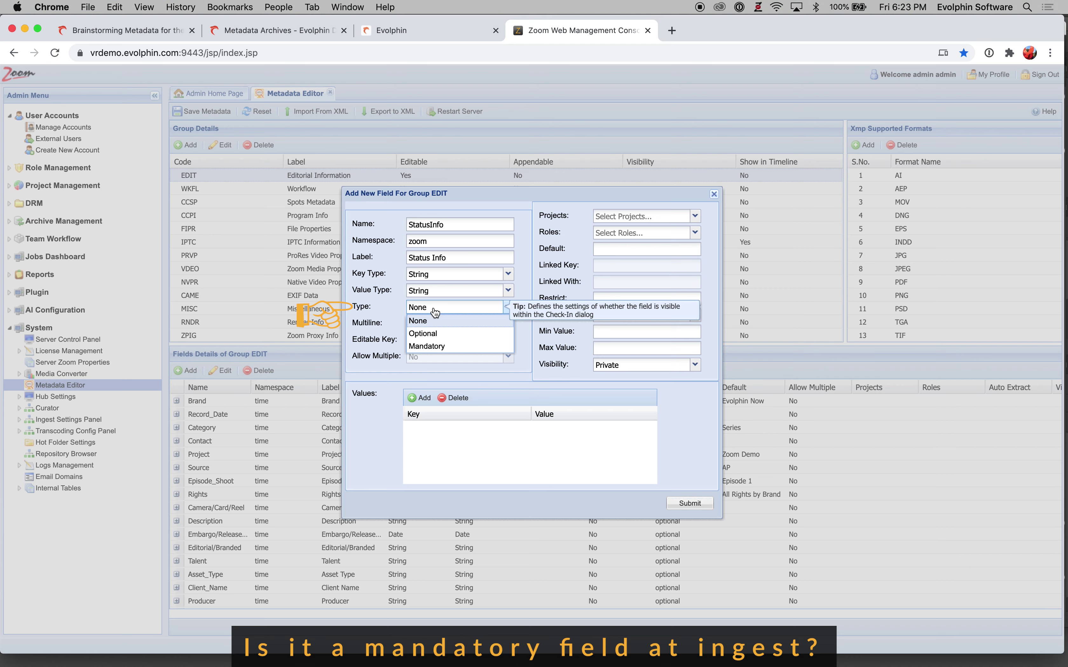
left_click(427, 325)
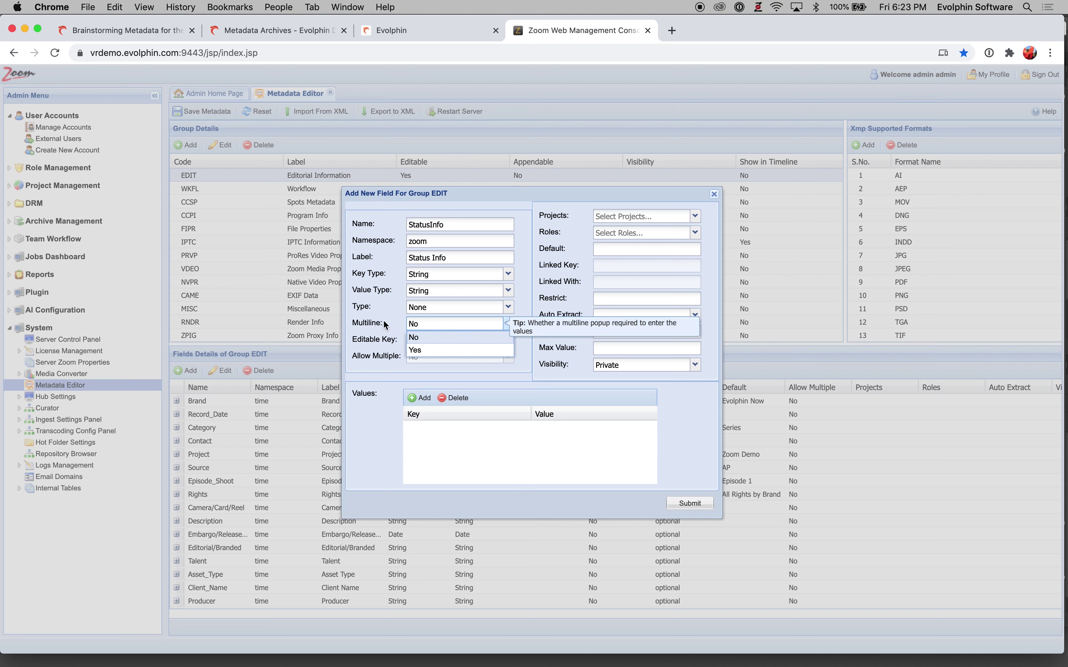
left_click(414, 351)
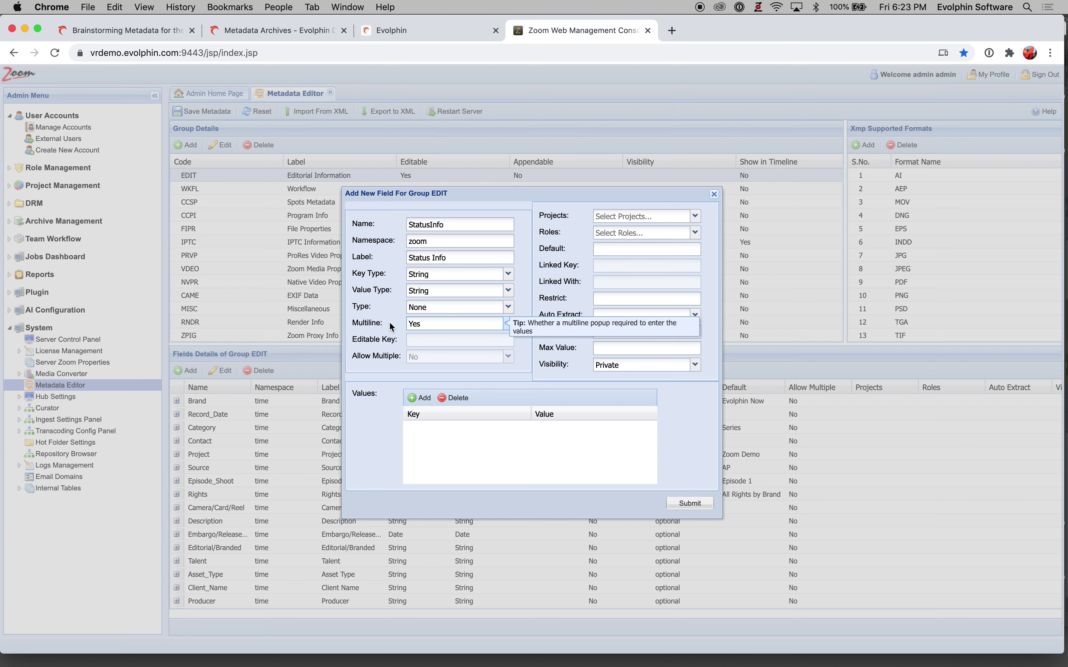
left_click(422, 327)
left_click(420, 336)
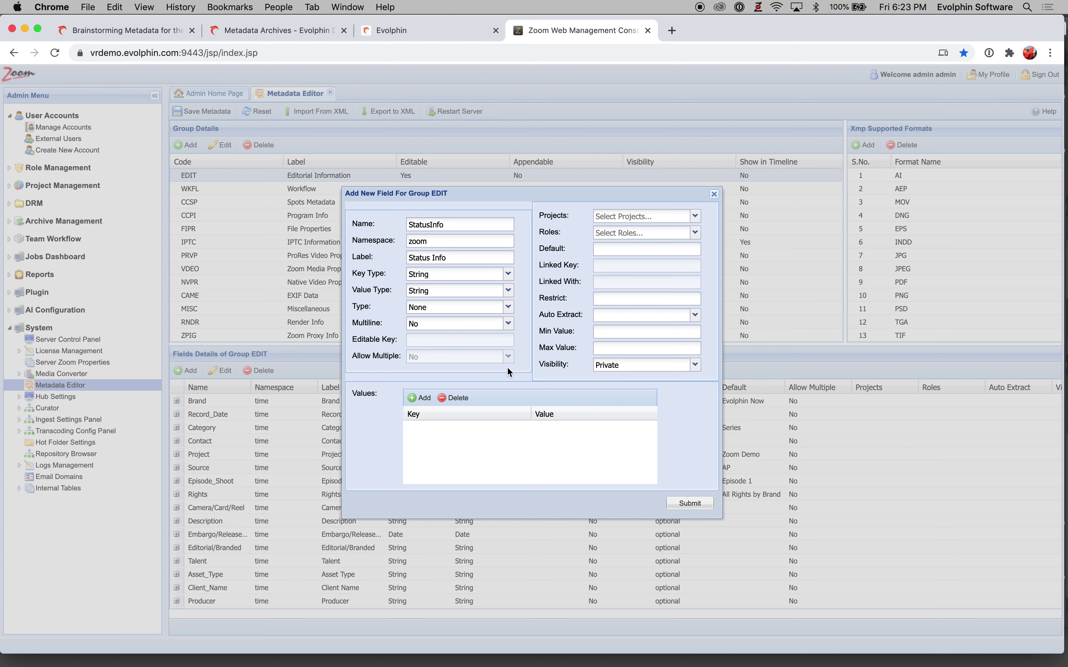
Assign the field to the Boston Agency and Evolphin Inc projects.
left_click(696, 217)
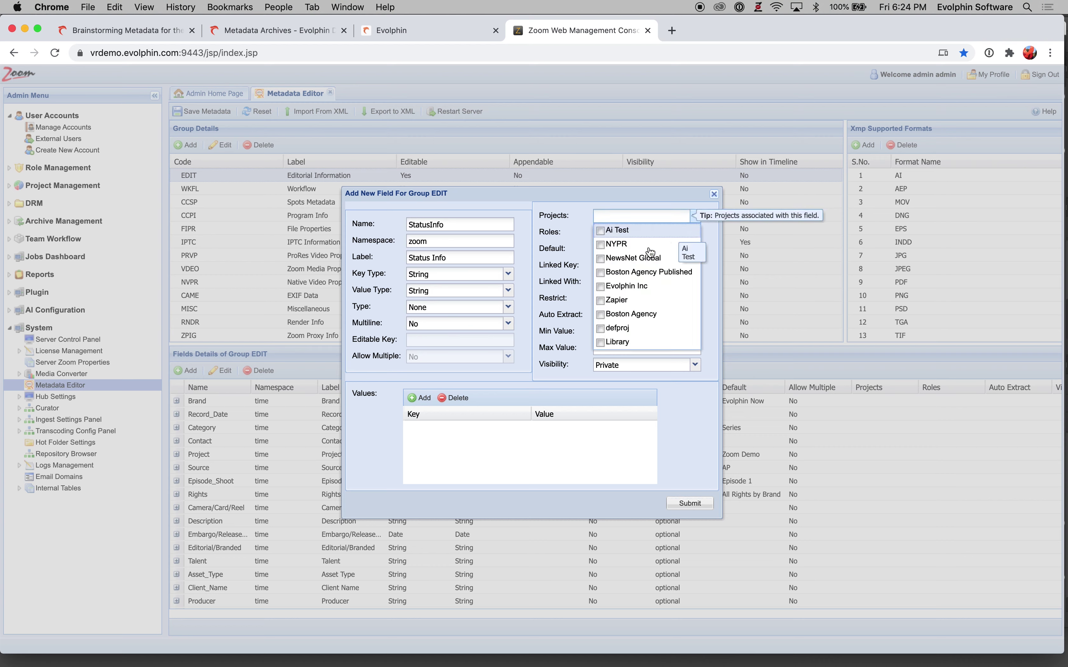
left_click(601, 314)
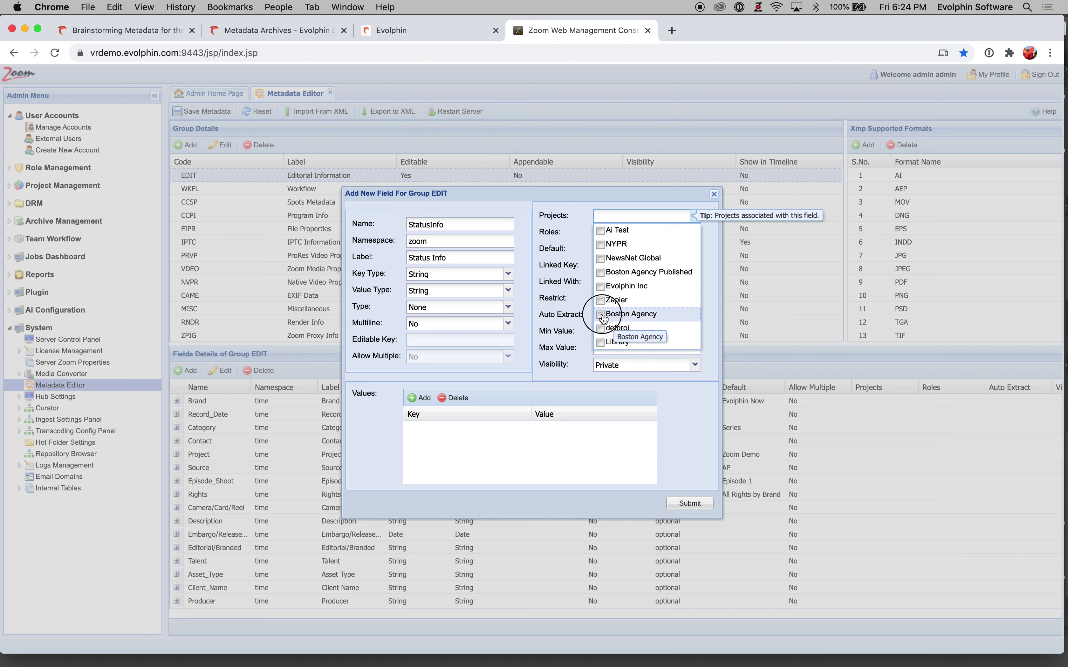
left_click(601, 288)
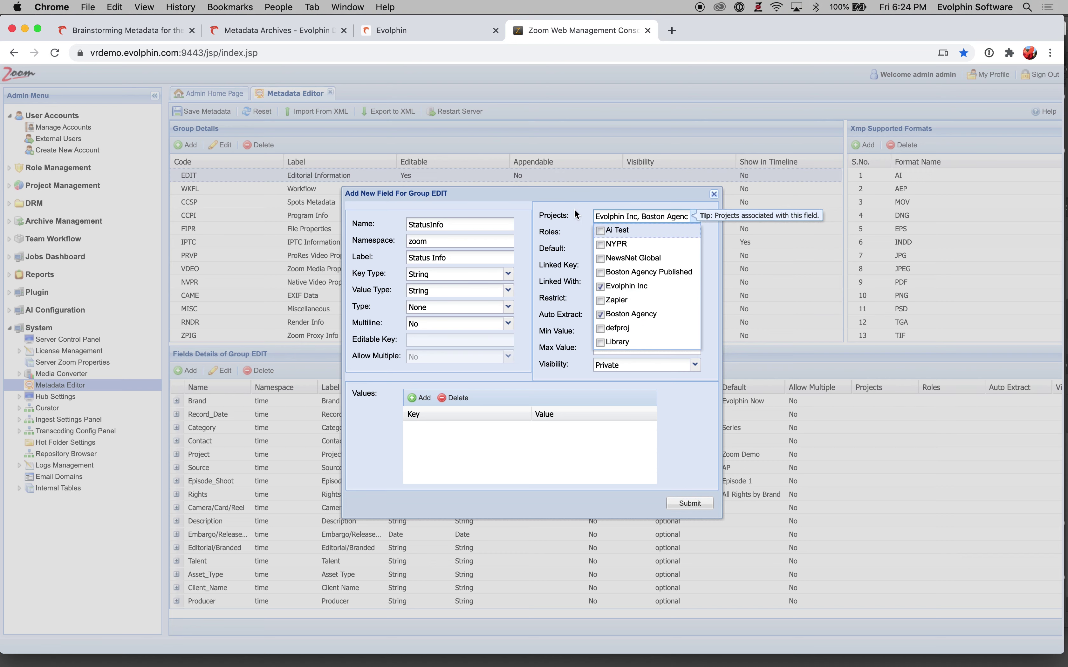
Review the roles list and close it without selecting any role.
left_click(560, 239)
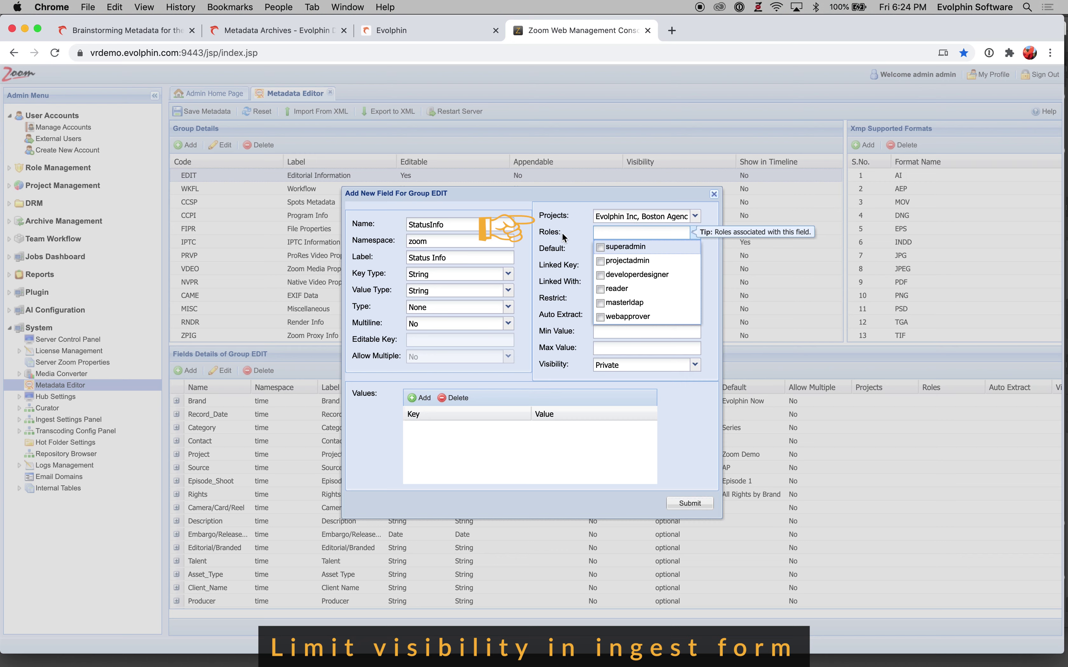
left_click(564, 238)
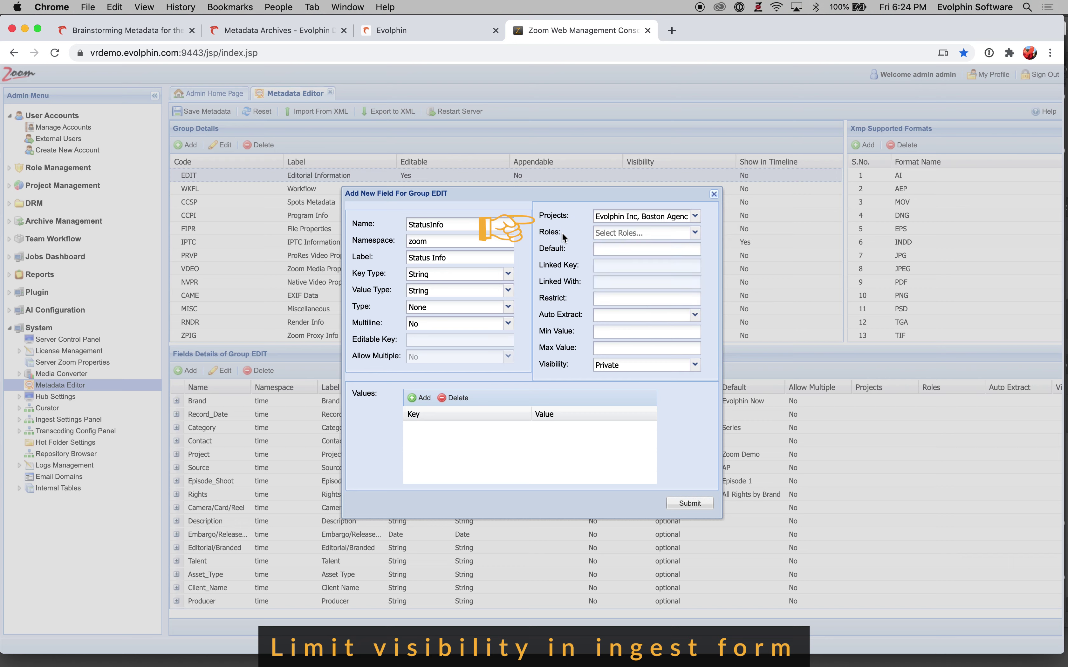
left_click(600, 233)
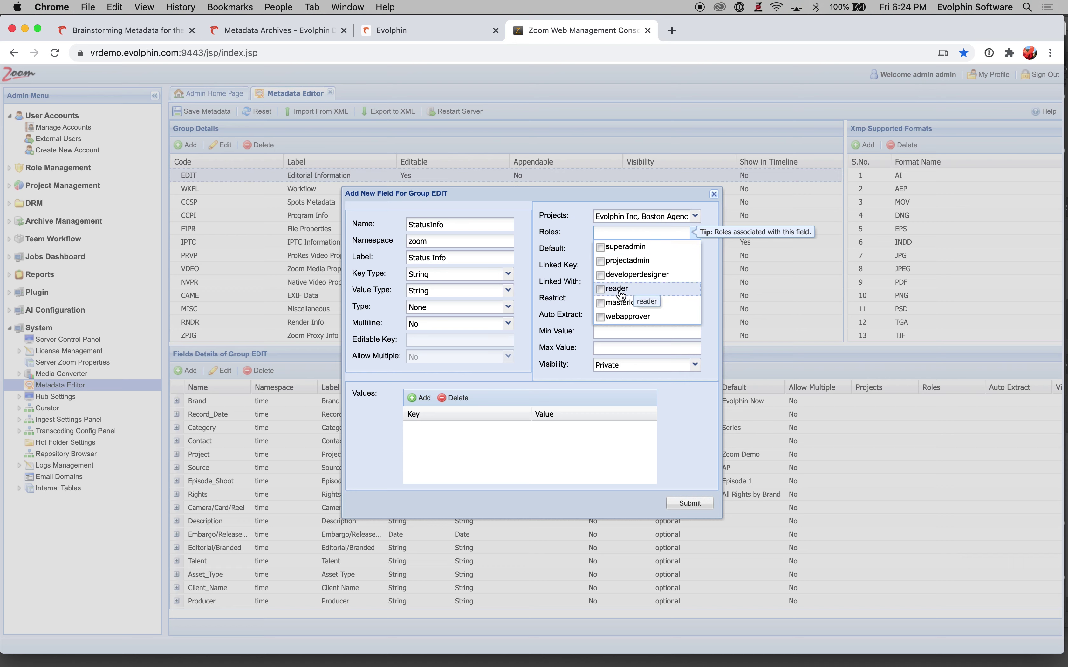
left_click(568, 271)
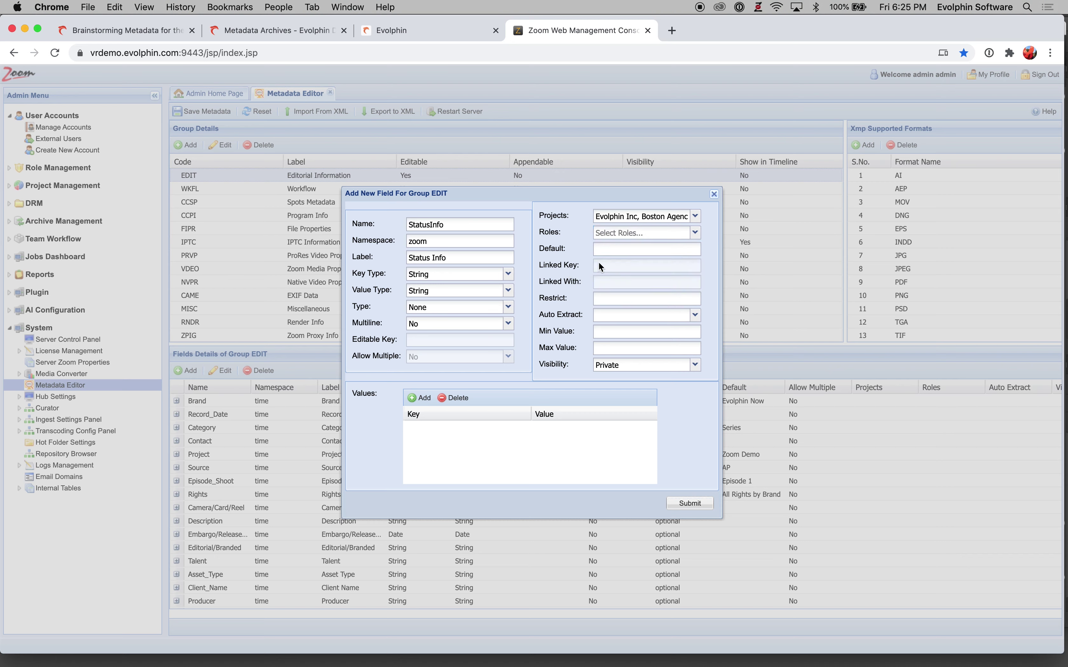
left_click(614, 250)
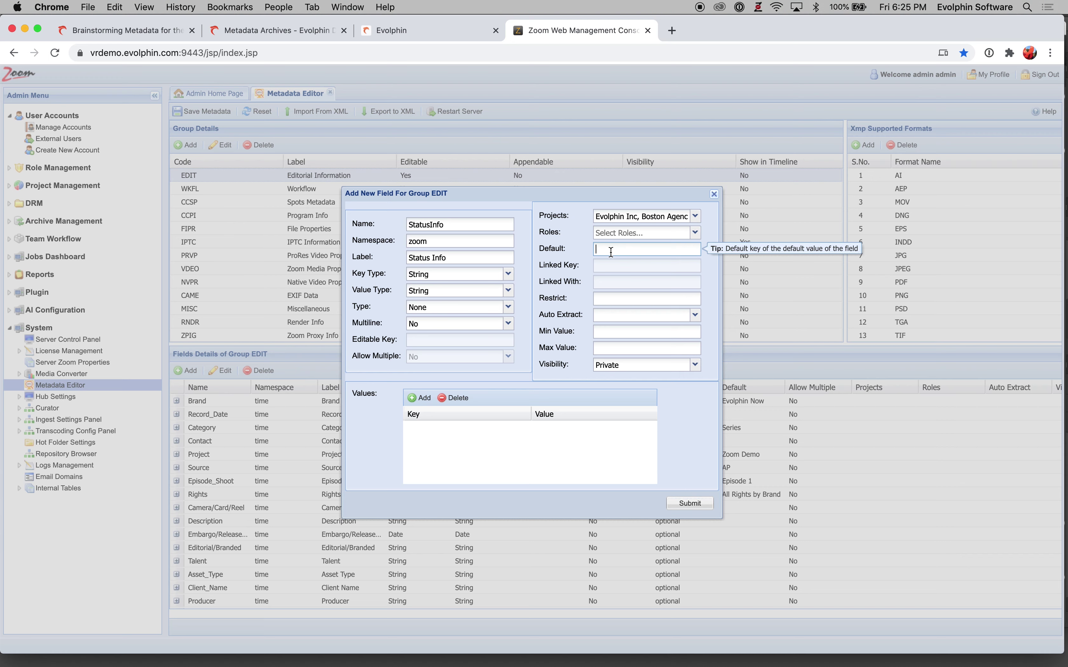
left_click(606, 254)
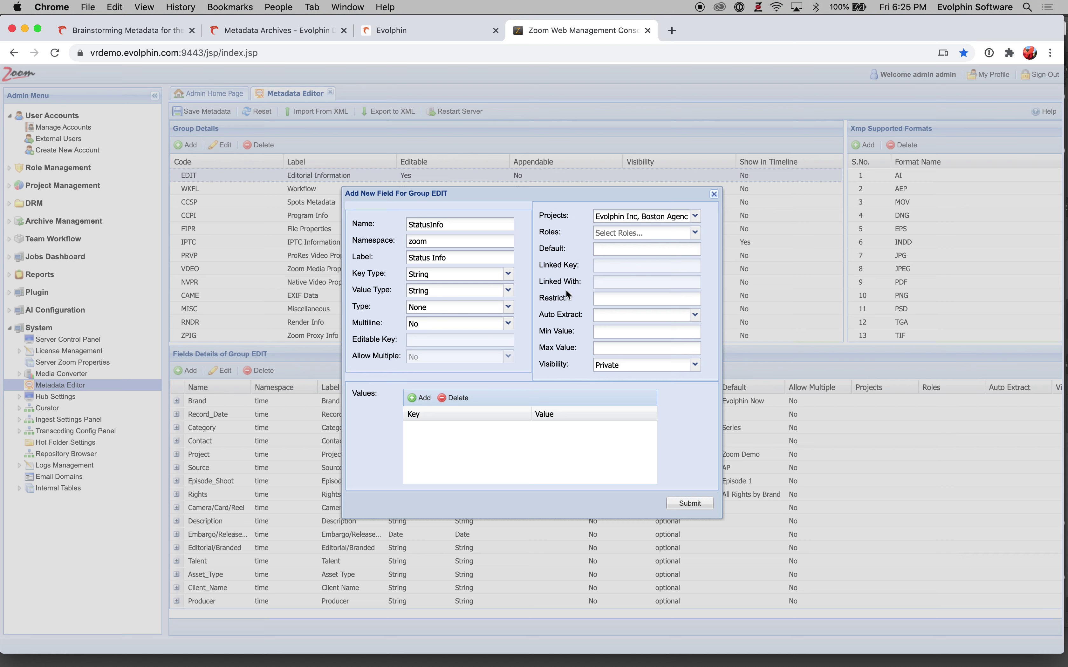
left_click(599, 298)
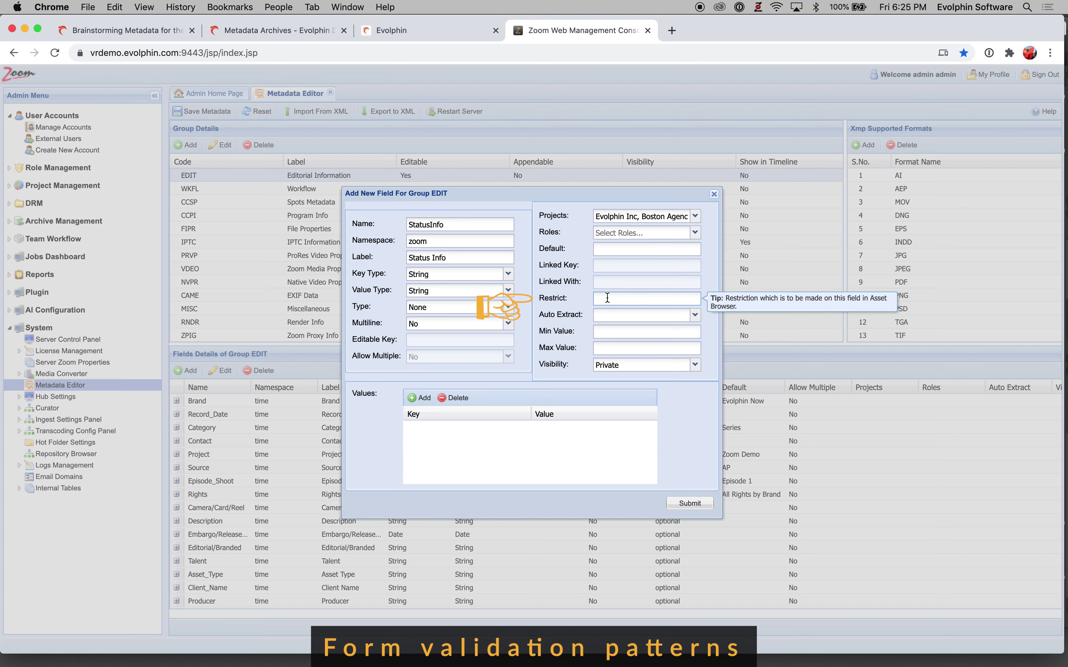
left_click(578, 320)
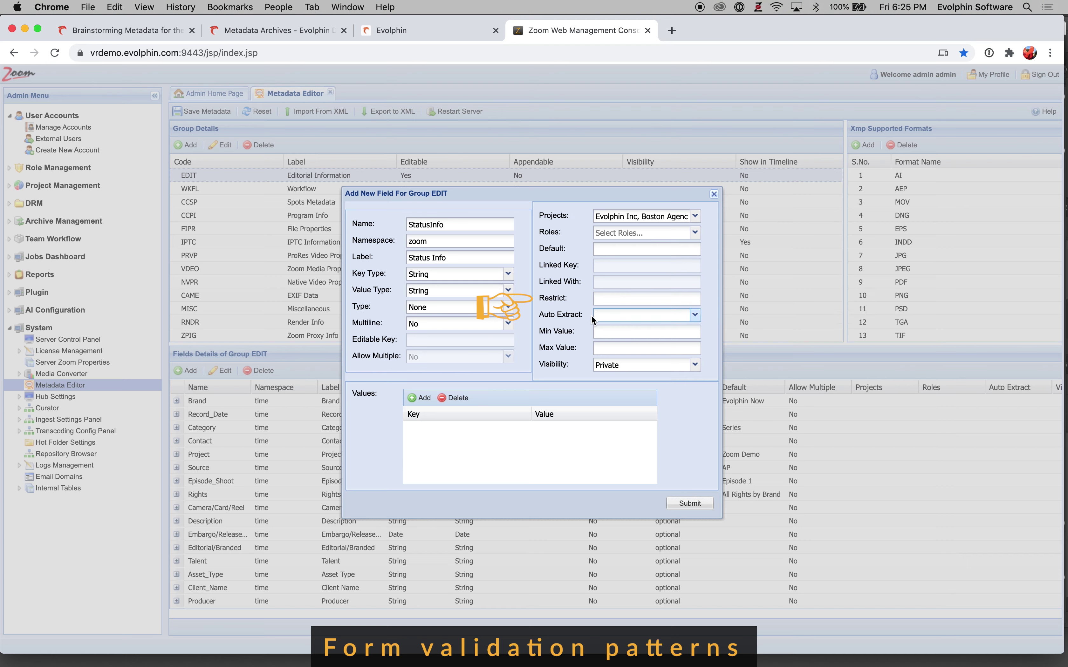
left_click(695, 316)
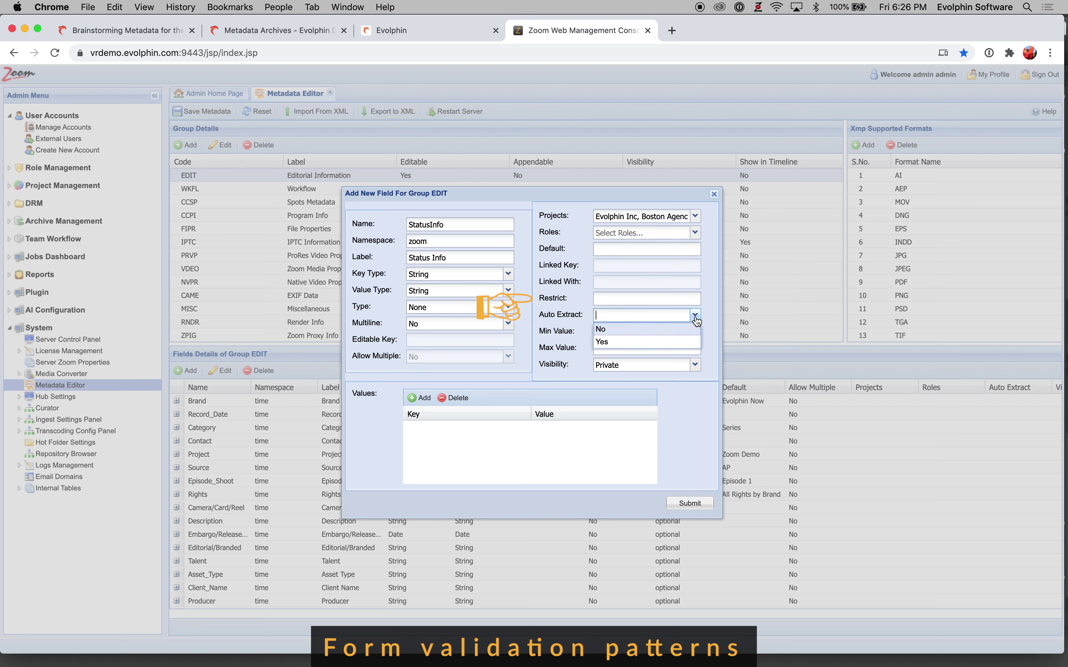
left_click(547, 317)
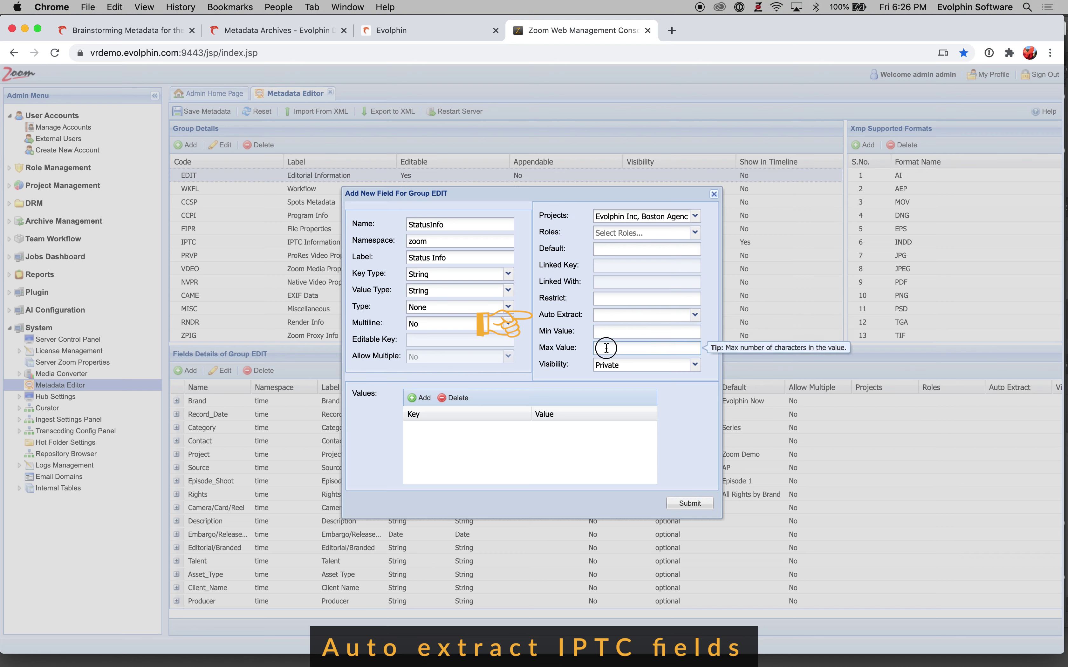
left_click(603, 332)
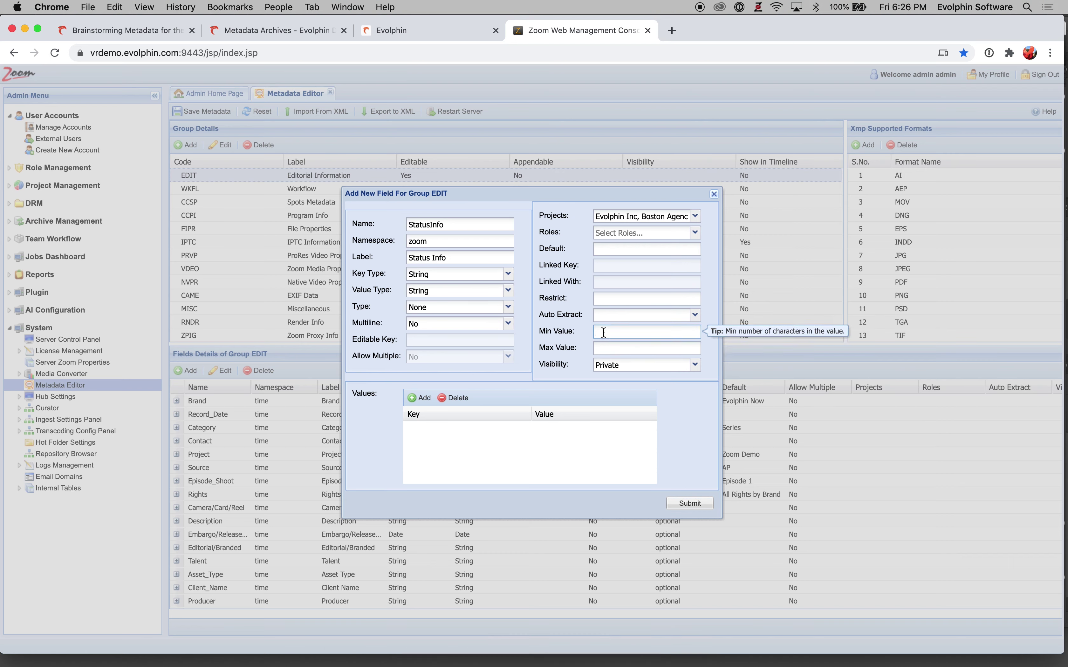
left_click(607, 350)
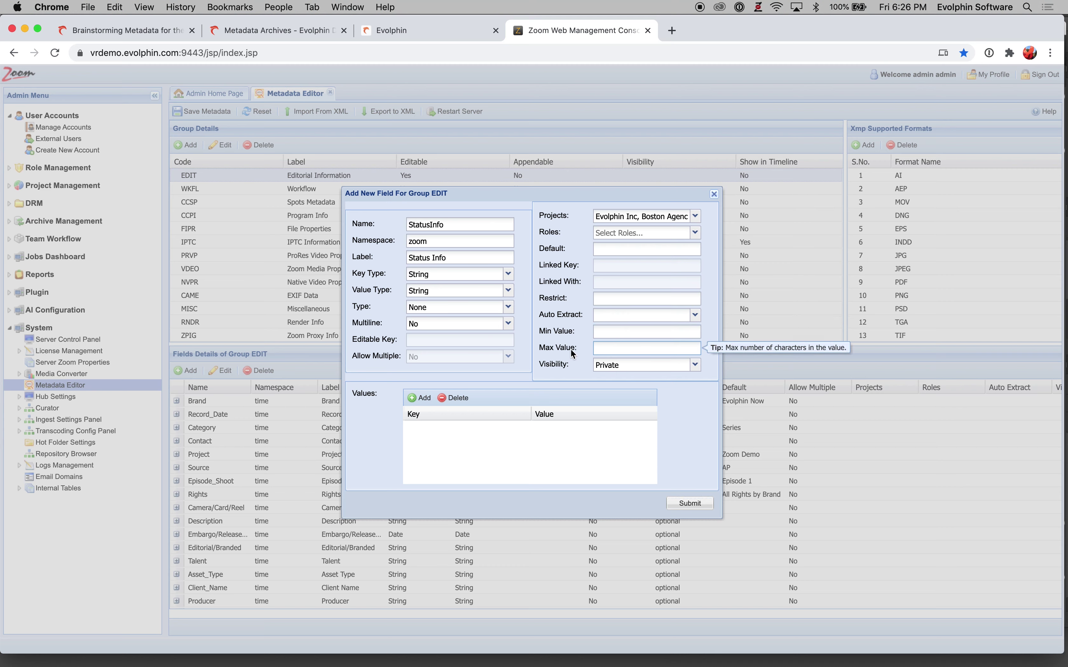
left_click(571, 361)
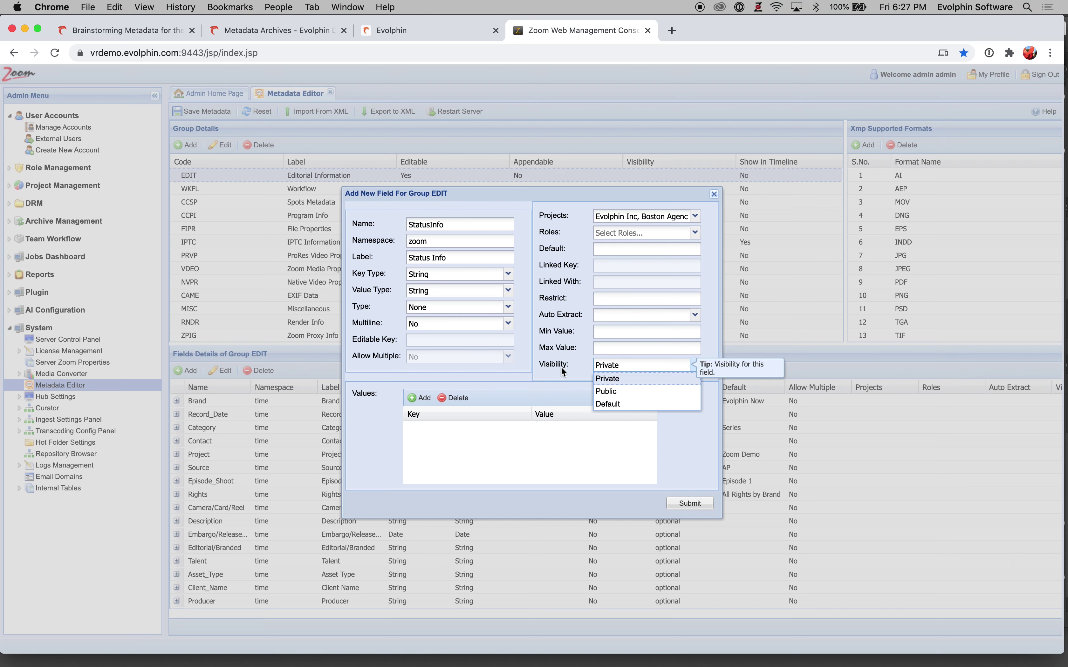
left_click(384, 405)
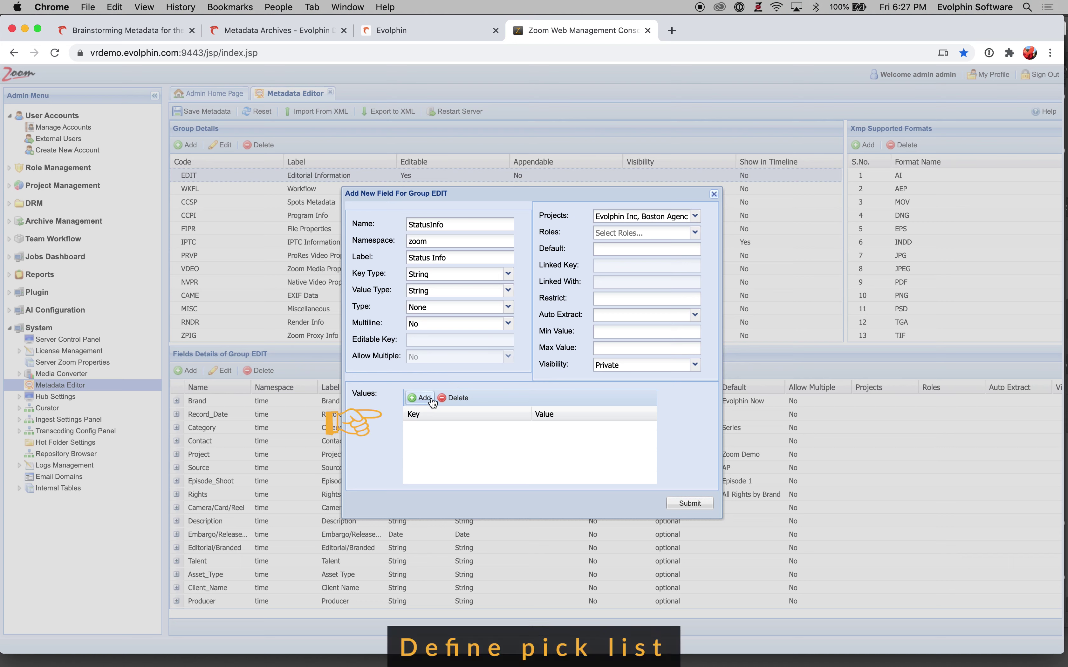
Add two pick-list rows, key/value Done/Done and Review/Review, updating each one.
left_click(420, 398)
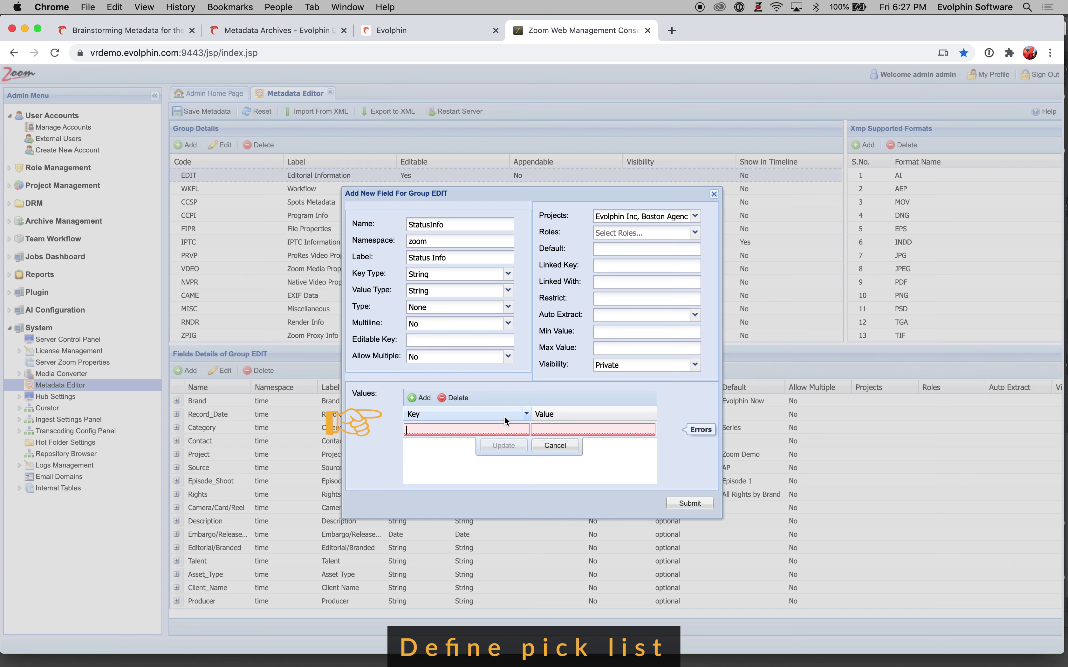
type("Done")
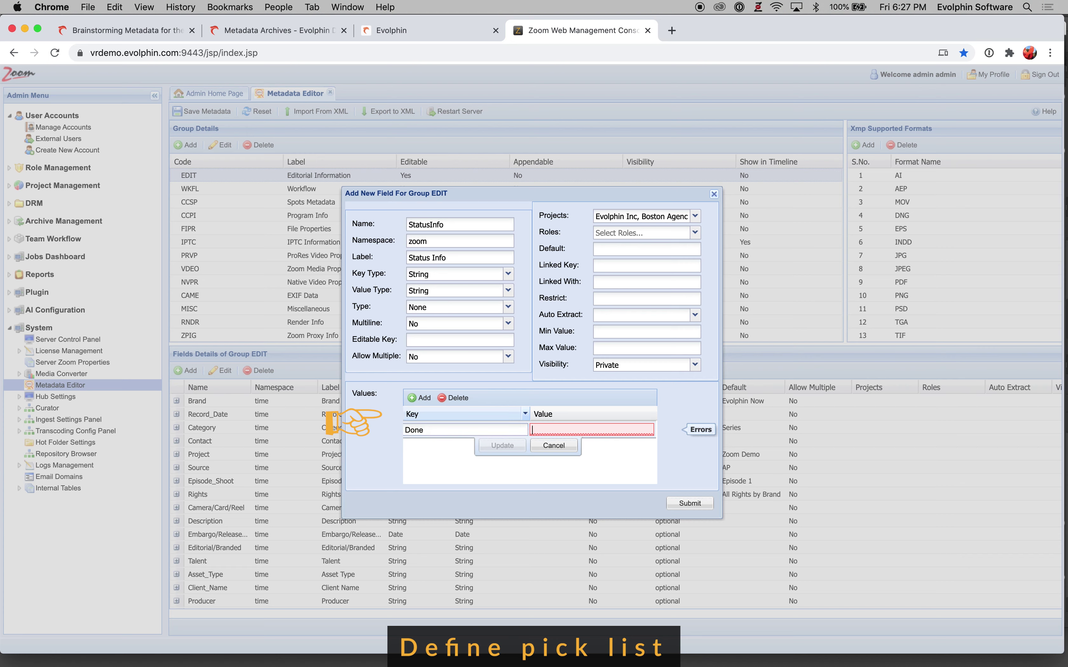
key("Tab")
type("Done")
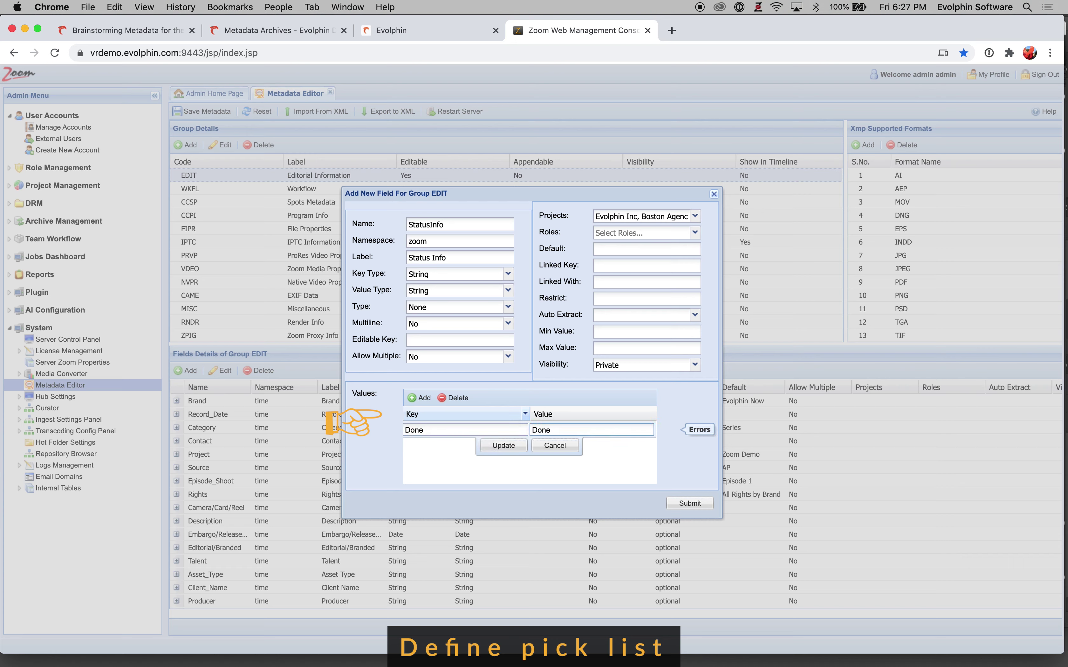
left_click(505, 445)
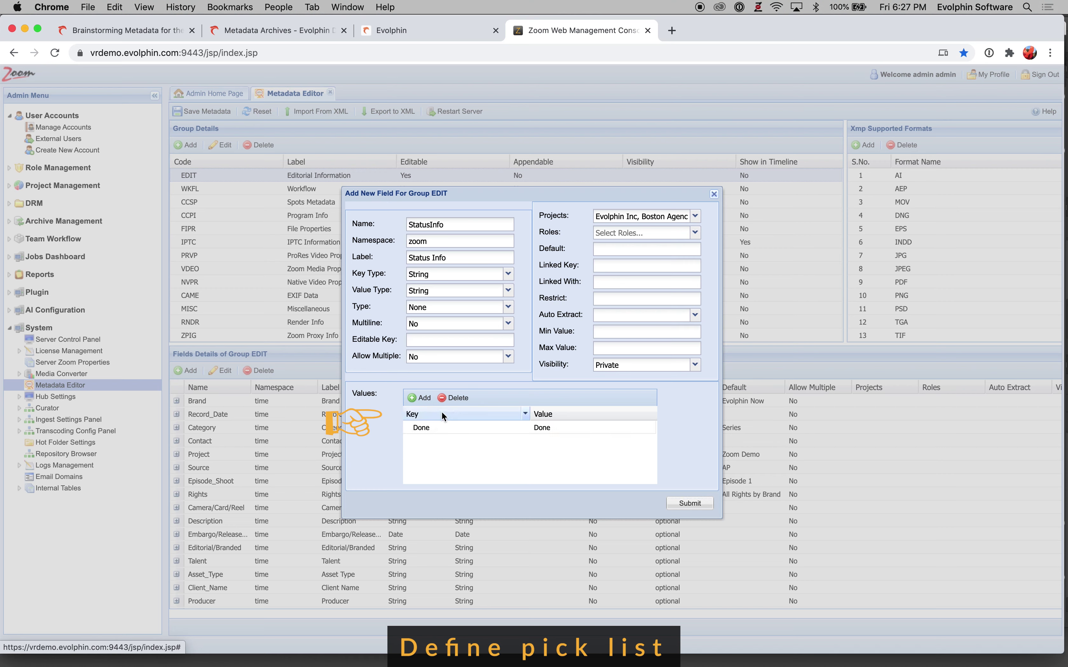
left_click(422, 397)
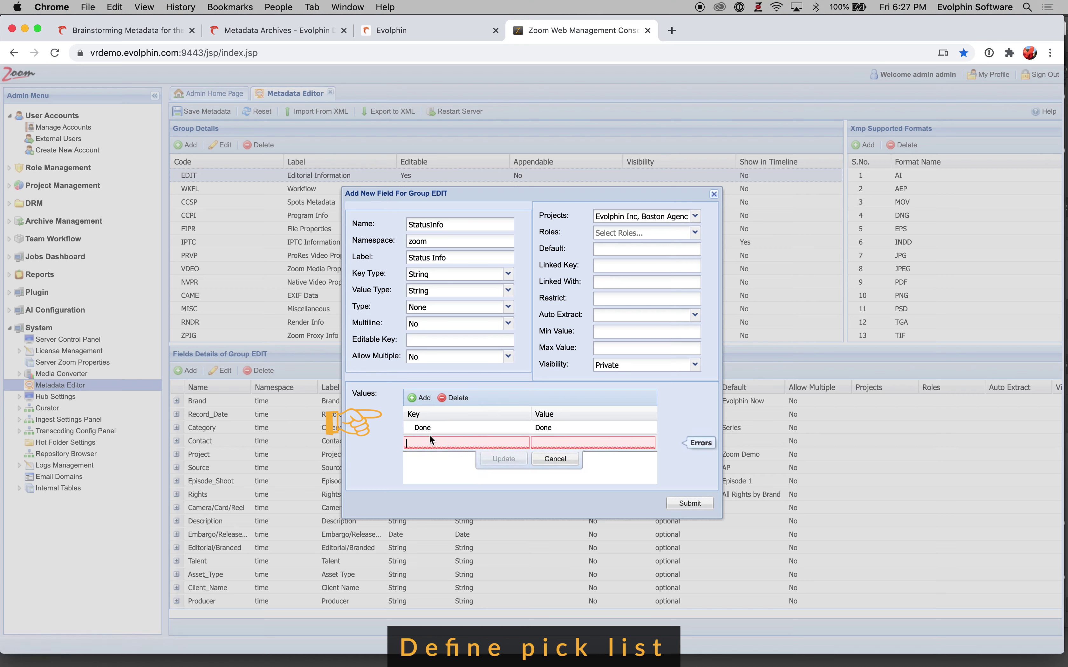
type("Review")
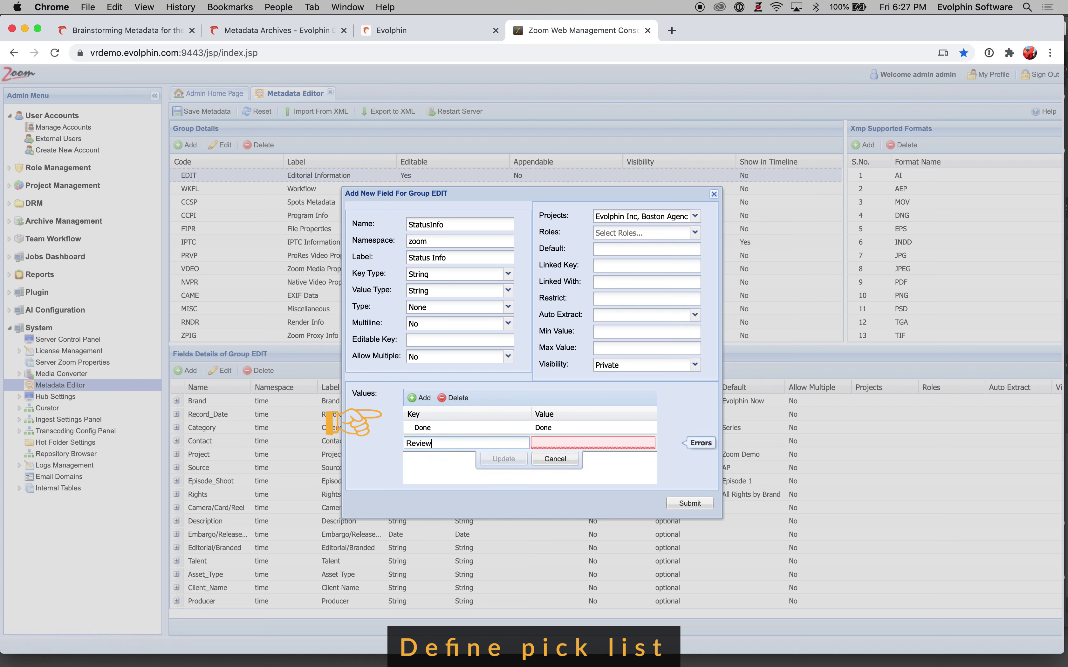
key("Tab")
type("Review")
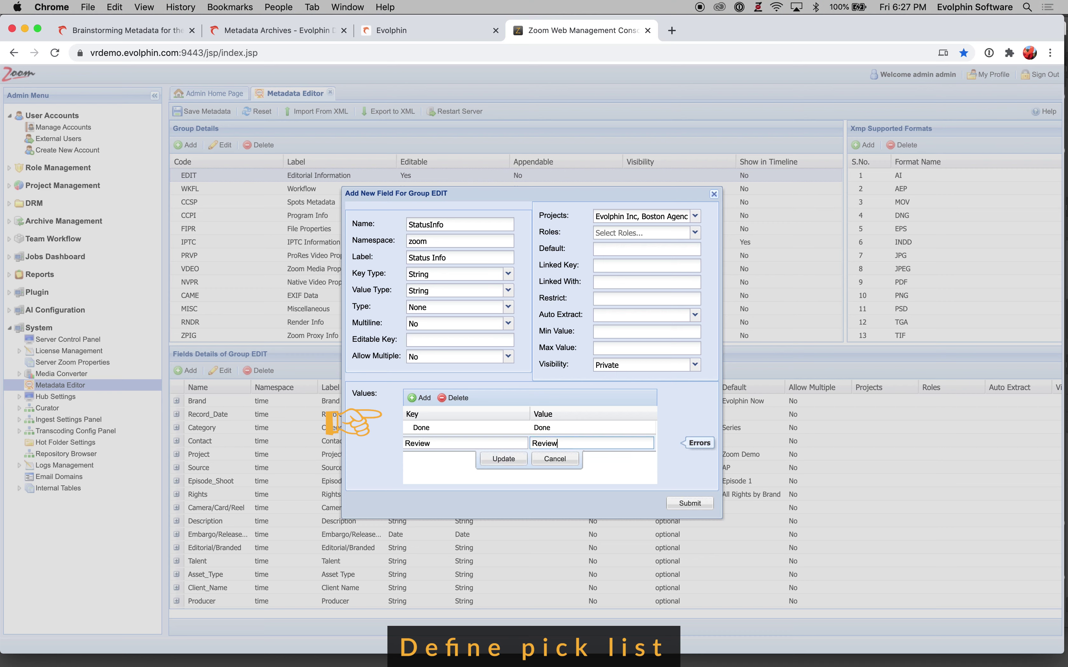
left_click(502, 459)
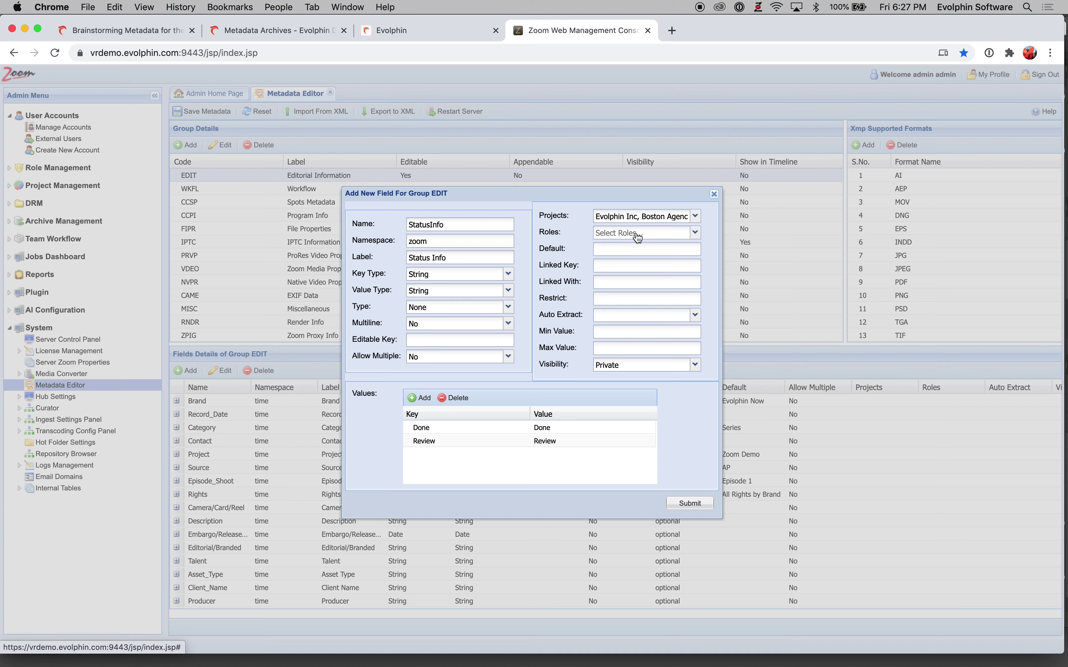
Close the Add New Field dialog with its top-right X.
left_click(713, 194)
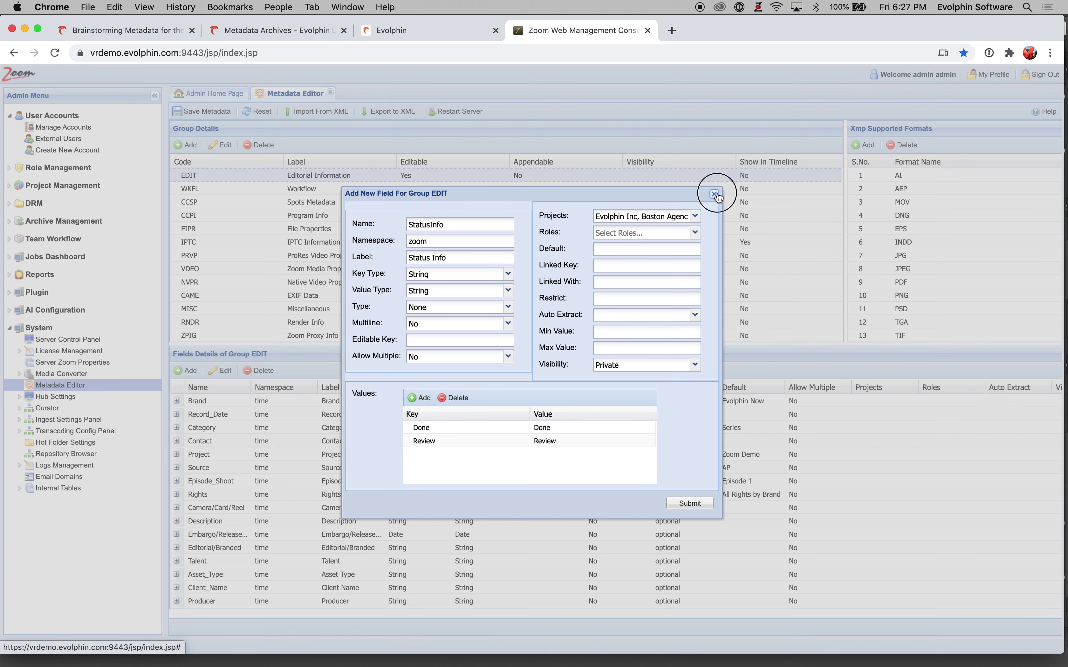